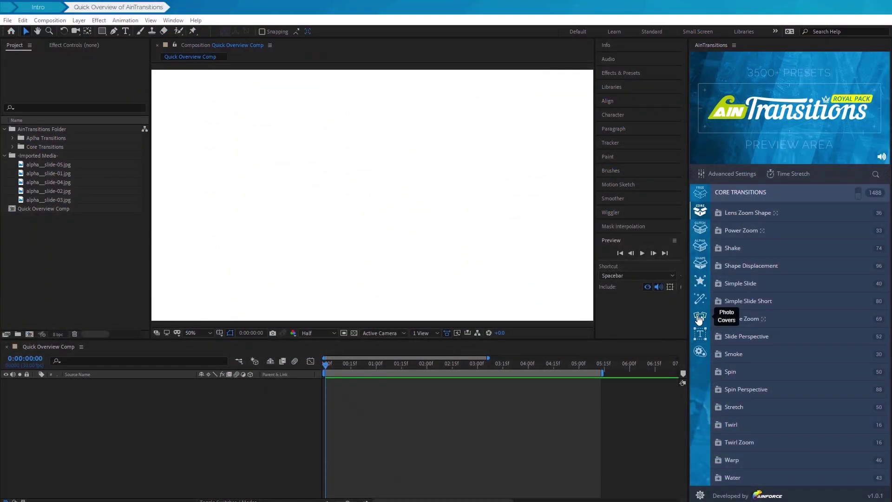
Step: Import the heart-shaped Photo Cover 90 from the Creative - Place for Title - 01 covers
click(699, 319)
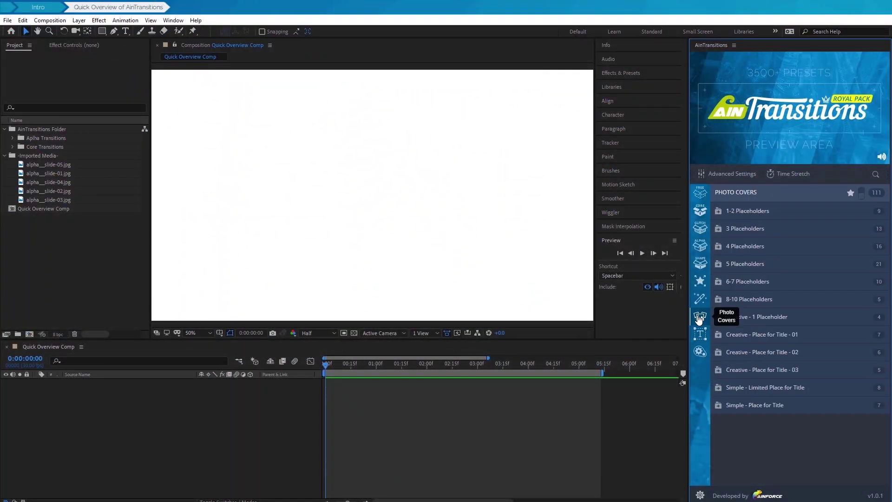
click(814, 341)
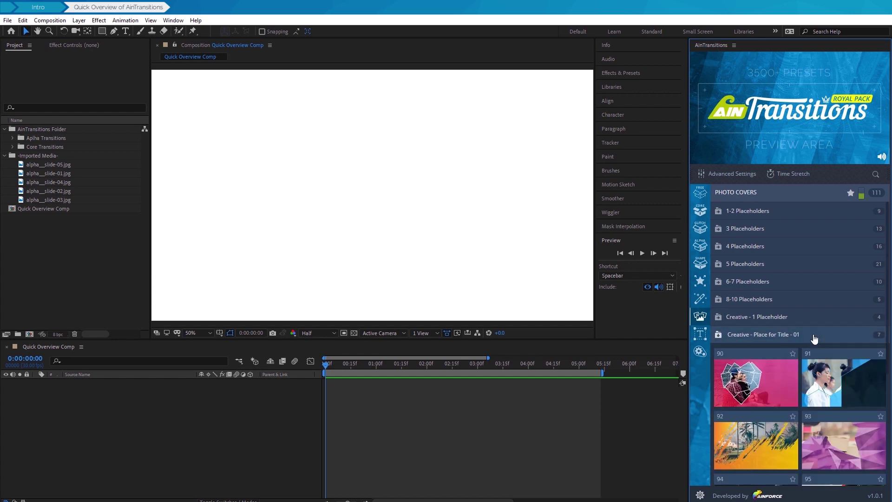
mouse_move(787, 387)
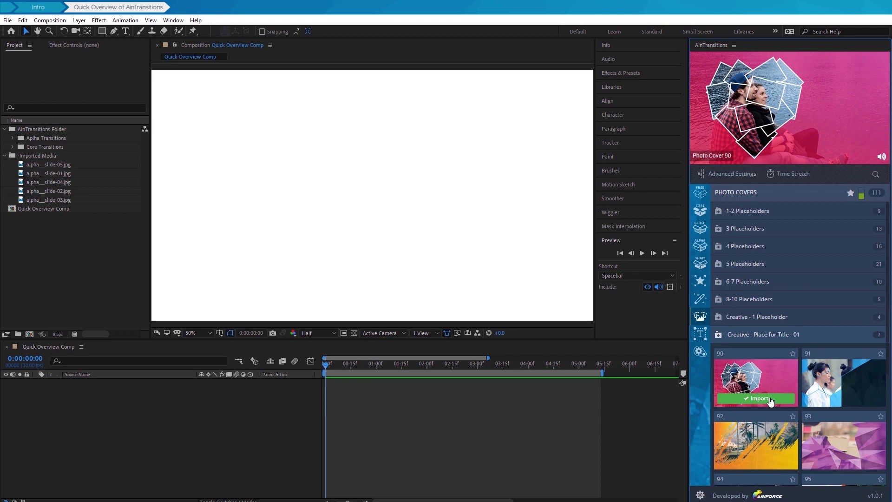
click(759, 398)
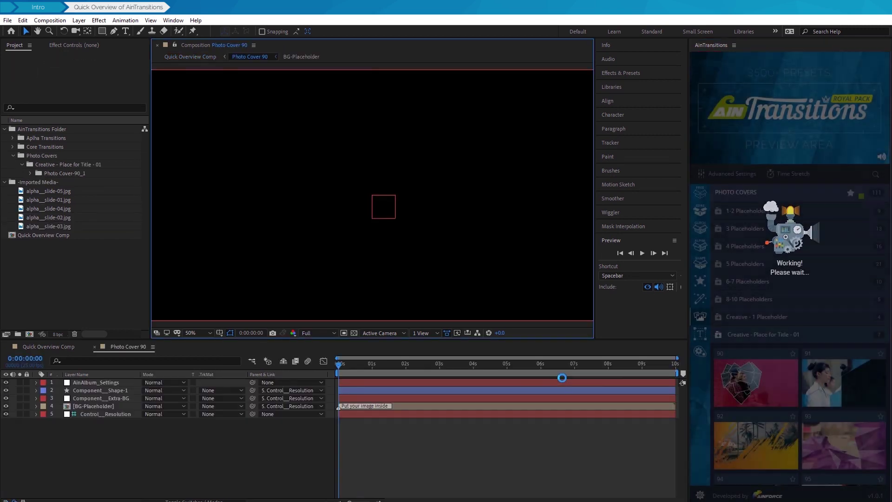
Step: Preview the cover, select its BG-Placeholder layer and bring up the Automation tools
click(340, 363)
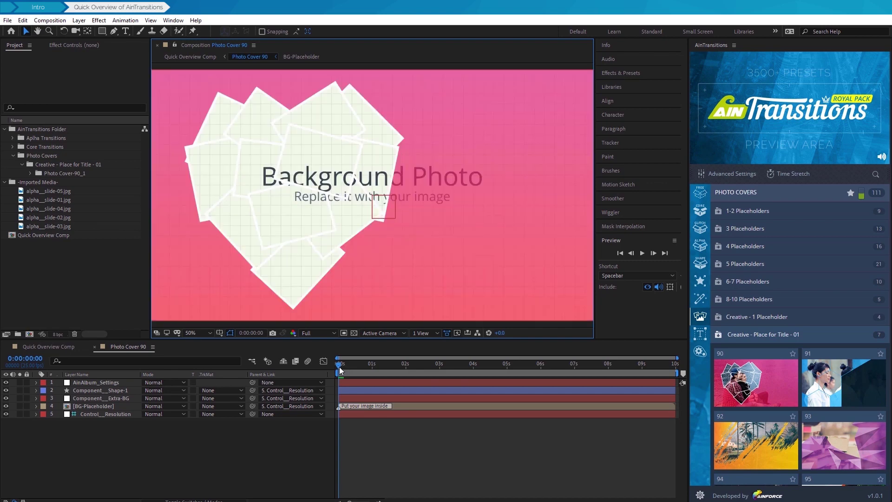
click(102, 406)
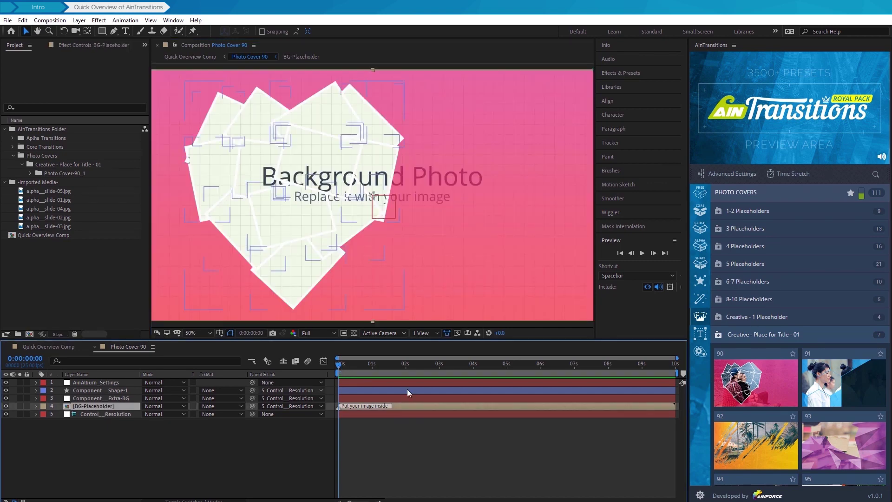
click(699, 353)
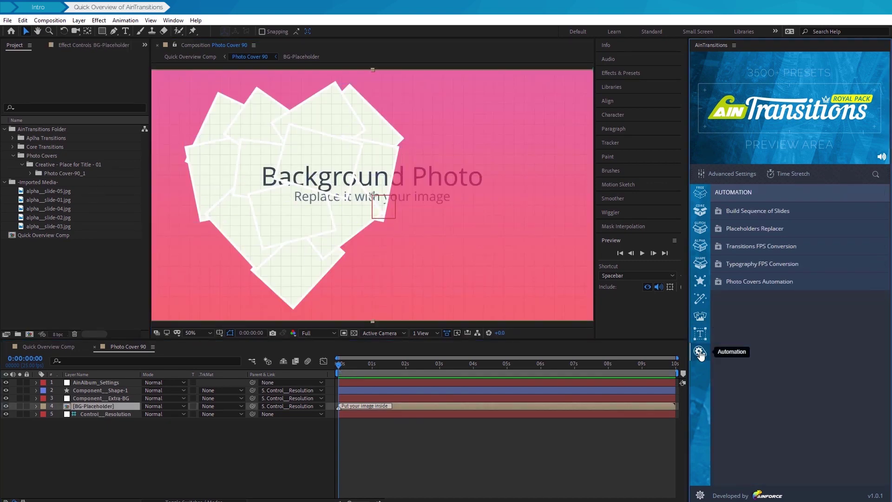
Step: Run the Automatic Replacer with alpha__slide-03, then return to the Quick Overview Comp
click(803, 232)
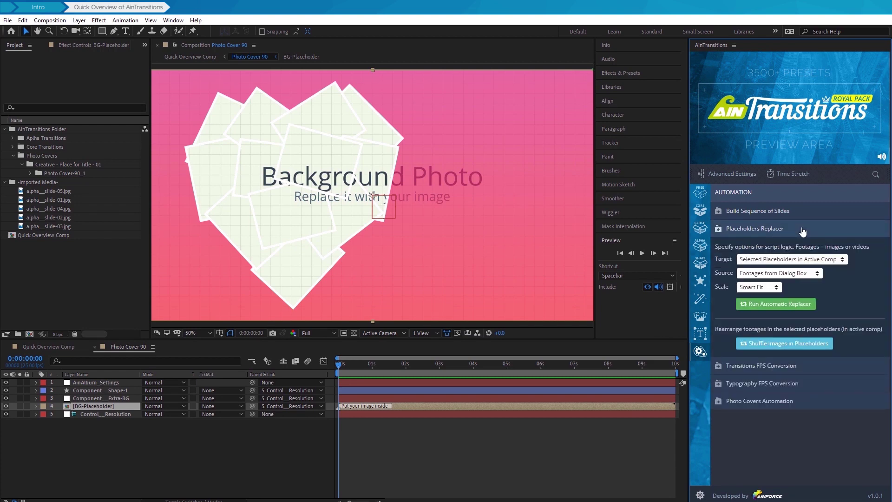
click(785, 304)
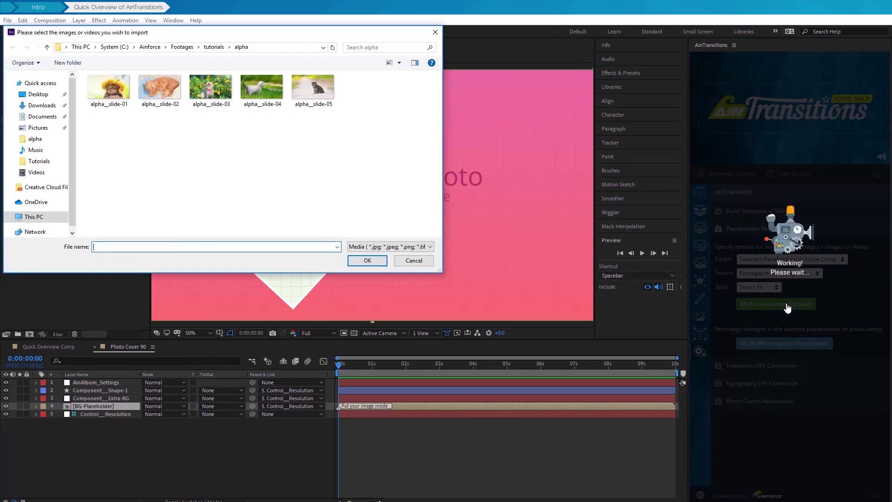
click(211, 90)
click(360, 261)
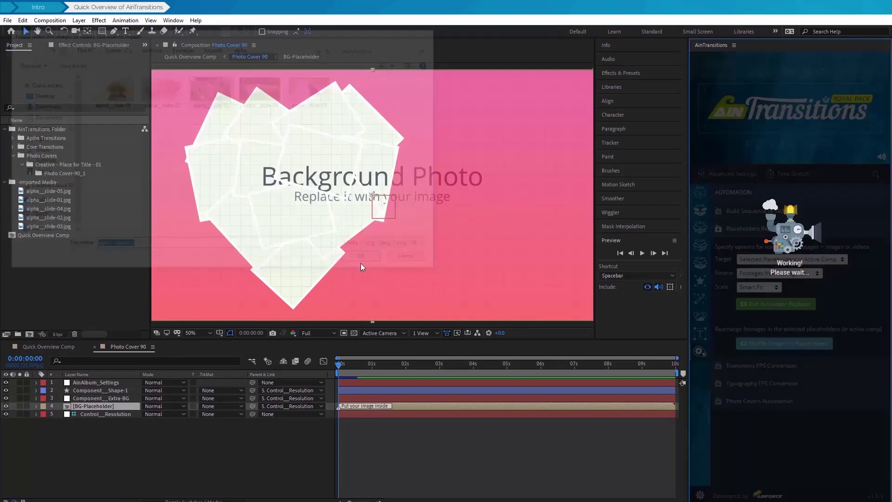
click(61, 347)
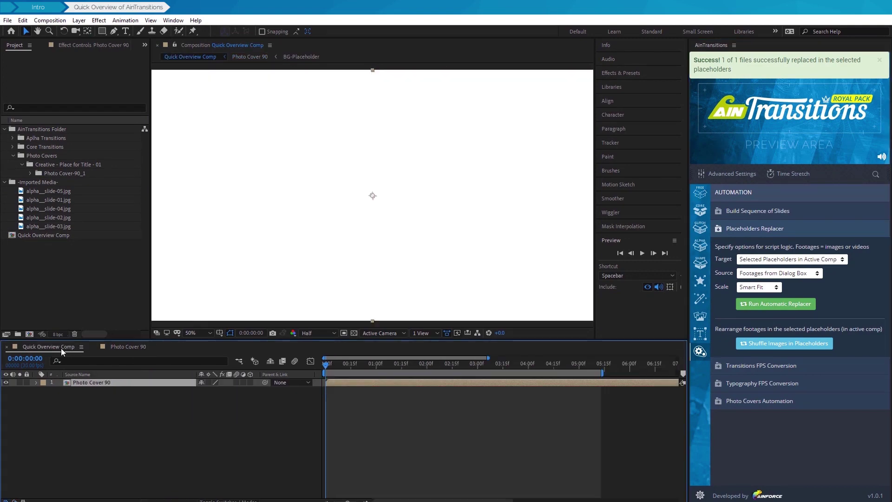
click(56, 217)
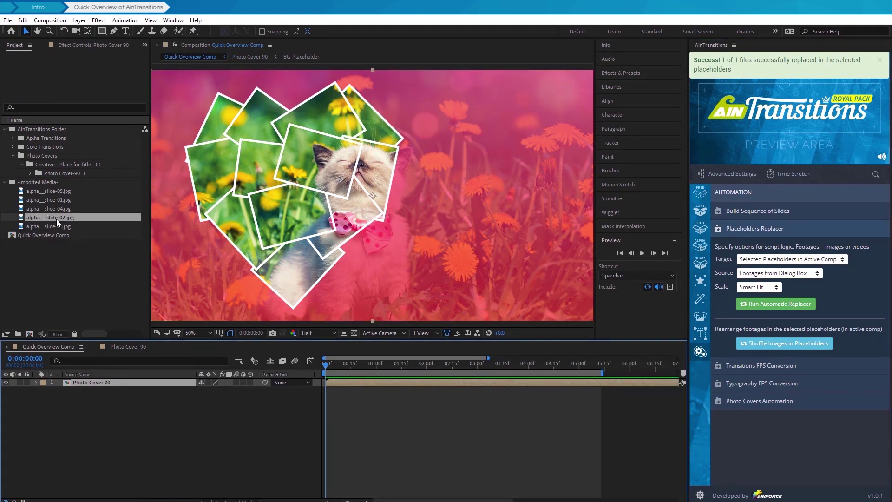
Step: Drag alpha__slide-02.jpg, then alpha__slide-05.jpg into the Quick Overview Comp timeline above the cover
drag(57, 216, 100, 380)
drag(54, 191, 112, 384)
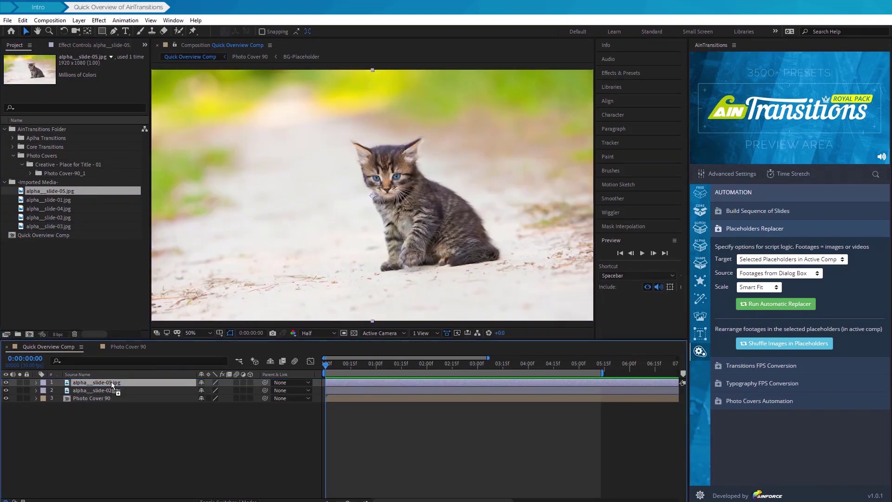
click(804, 227)
Step: Build the slides sequence using Trim slides duration, with images and comps set to 2 seconds
click(806, 212)
click(796, 266)
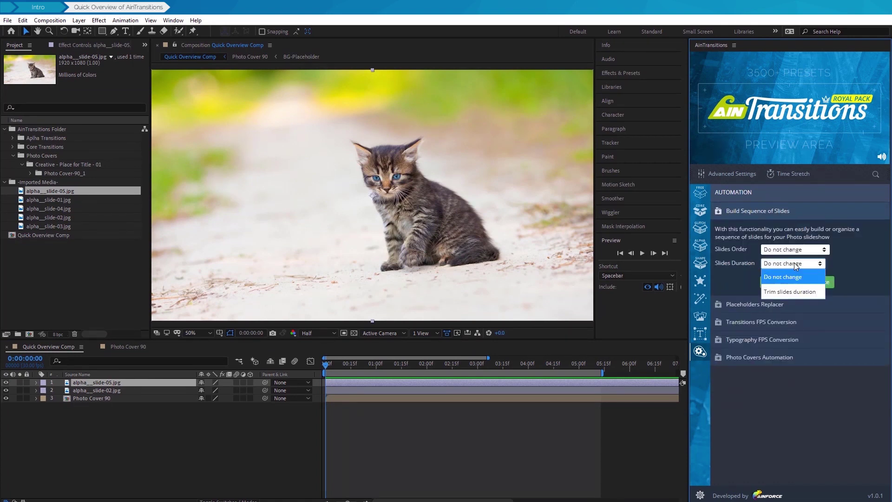
click(790, 285)
double_click(767, 298)
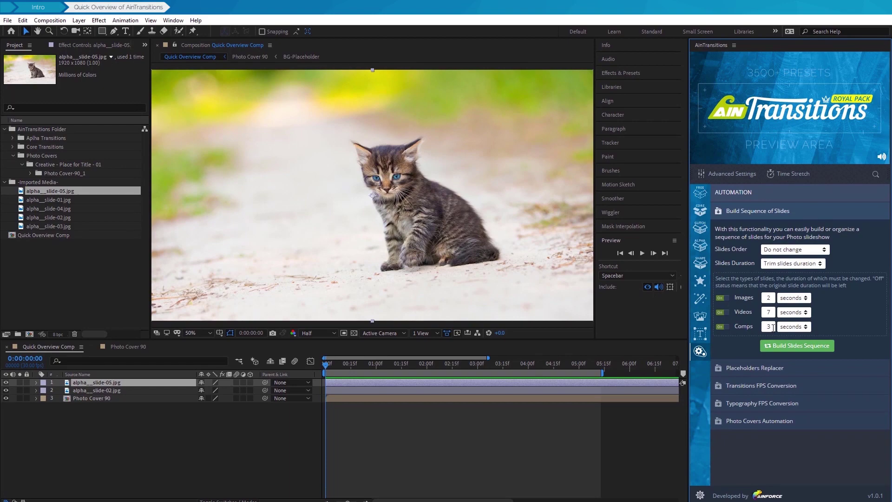
click(813, 345)
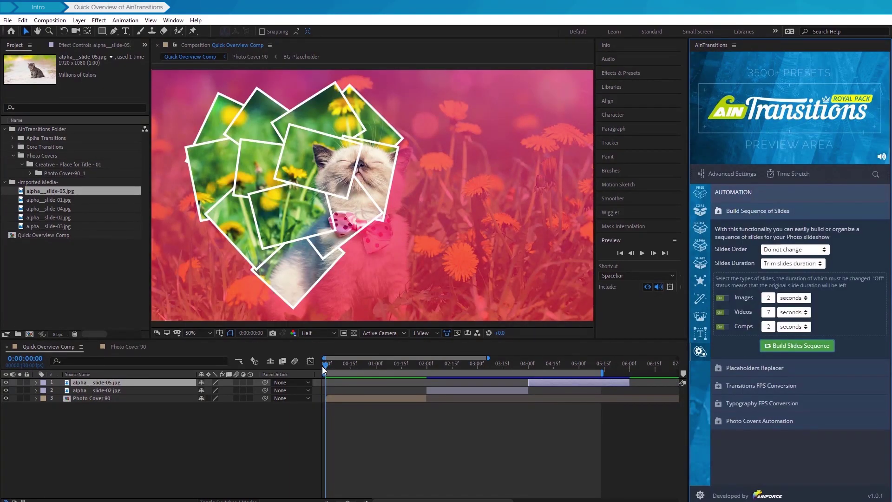
Step: Scrub through the staggered slides to preview them, then return to the timeline start
drag(324, 369, 324, 397)
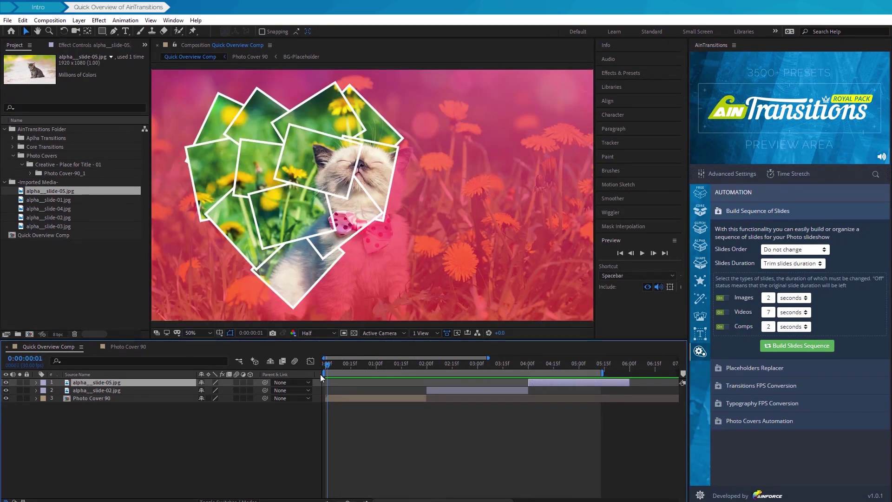
drag(327, 366, 306, 371)
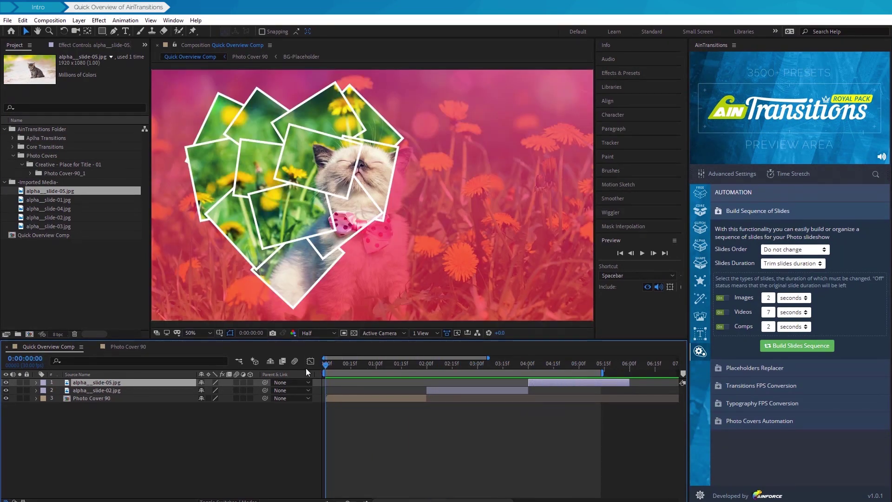
click(96, 416)
Step: Import title preset 03 (CREATIVE Collection) from the Minimal Titles - Photo Covers typography presets
click(807, 216)
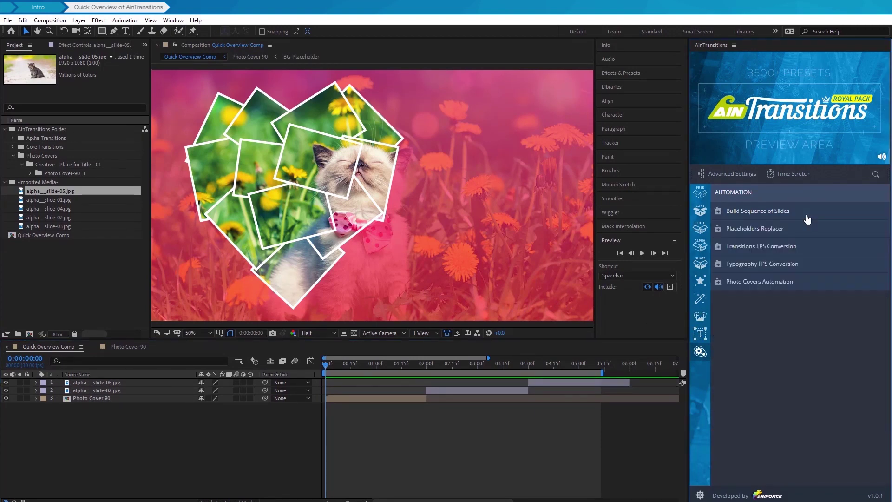
click(700, 333)
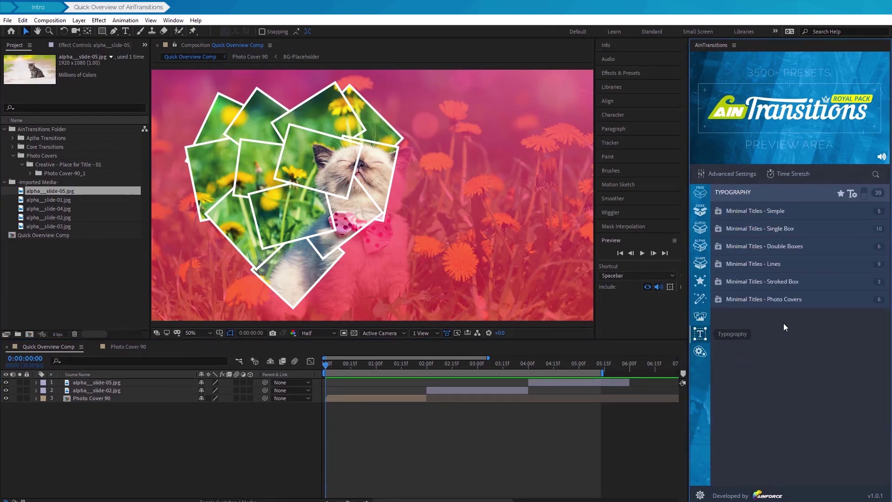
click(808, 302)
mouse_move(758, 405)
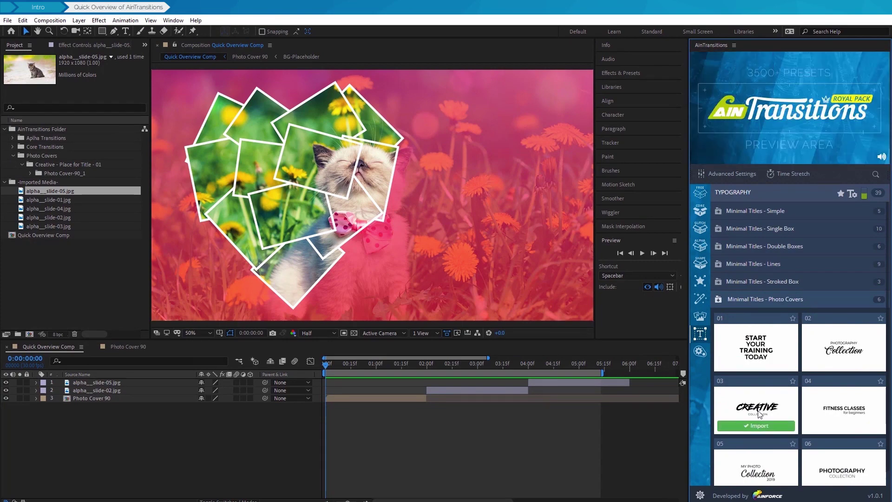
click(759, 426)
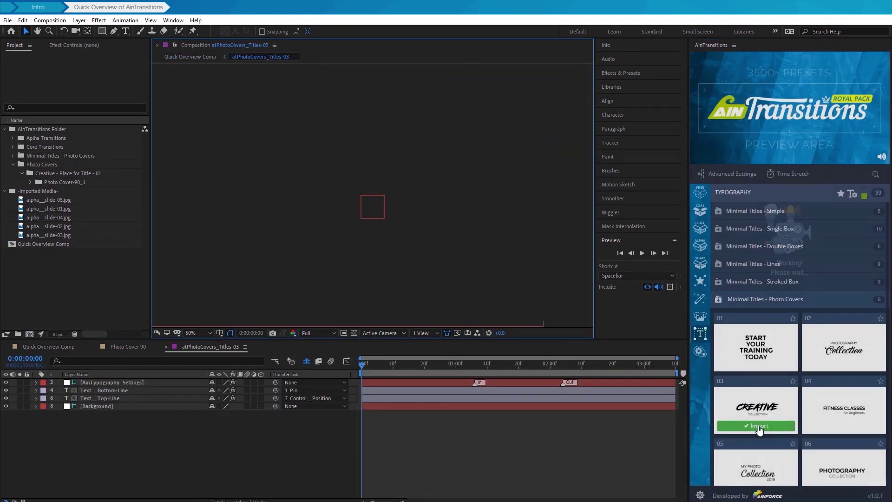
Step: Replace the CREATIVE COLLECTION title text with BEAUTIFUL KITTENS, apply it, and return to Quick Overview Comp
click(500, 364)
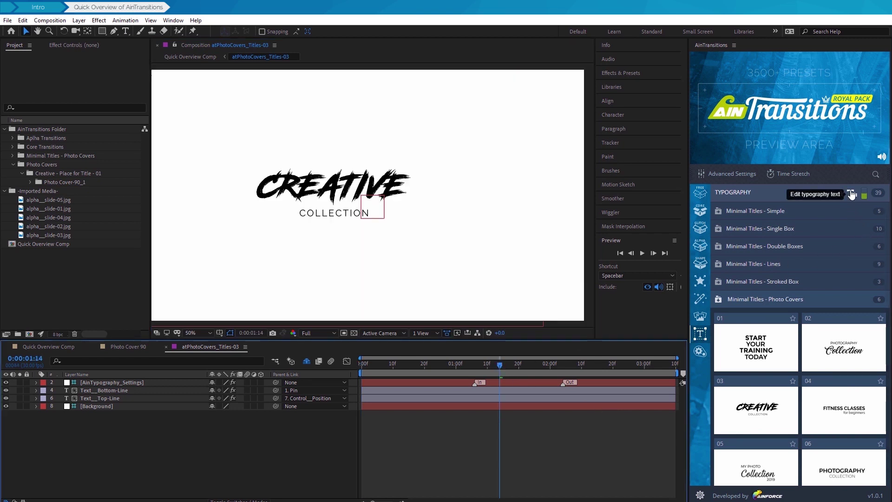
click(851, 194)
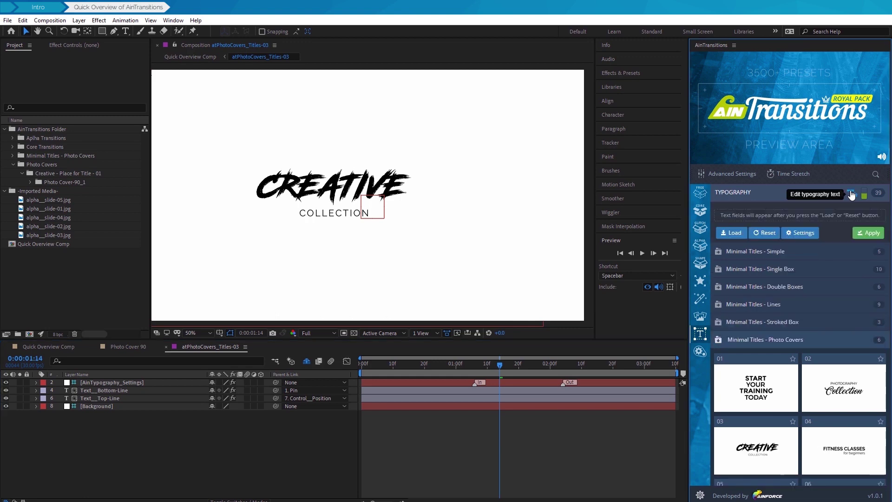
click(734, 233)
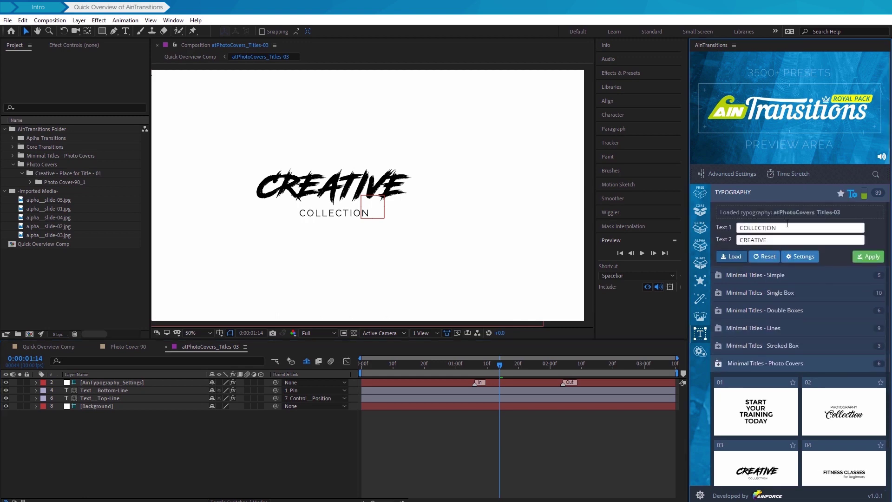
drag(778, 240, 731, 229)
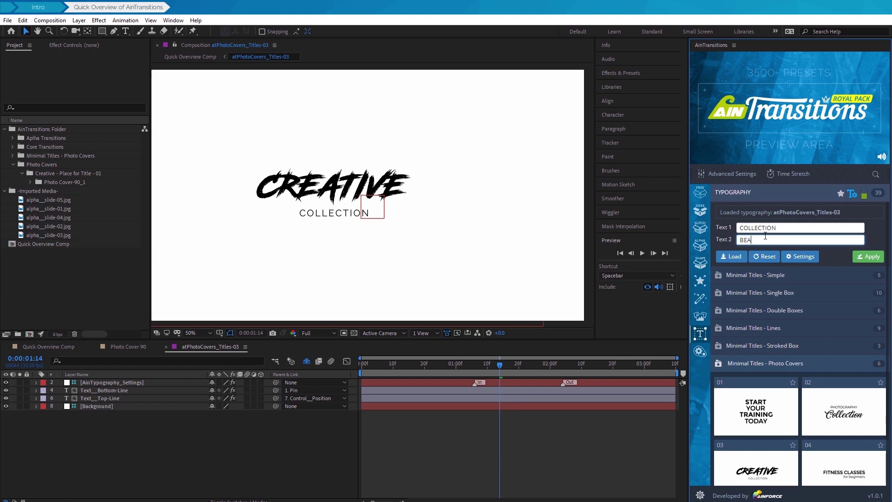
drag(786, 227, 733, 224)
text(KITTENS)
click(873, 256)
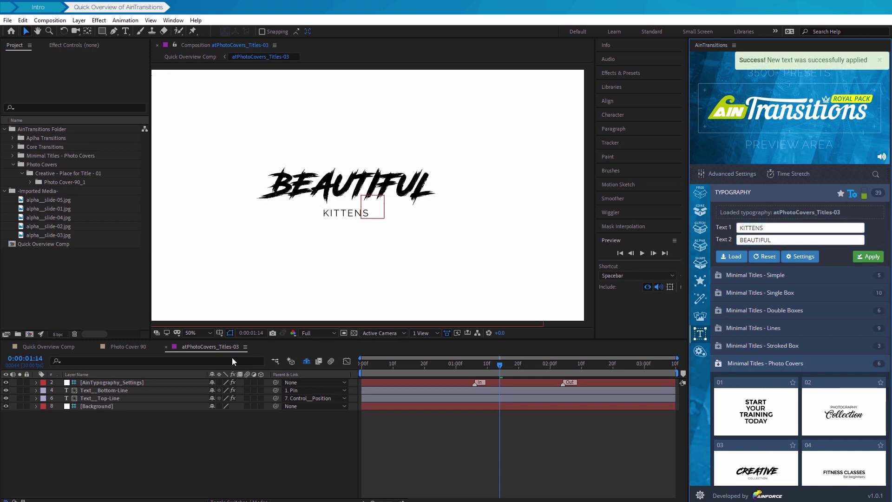
click(51, 347)
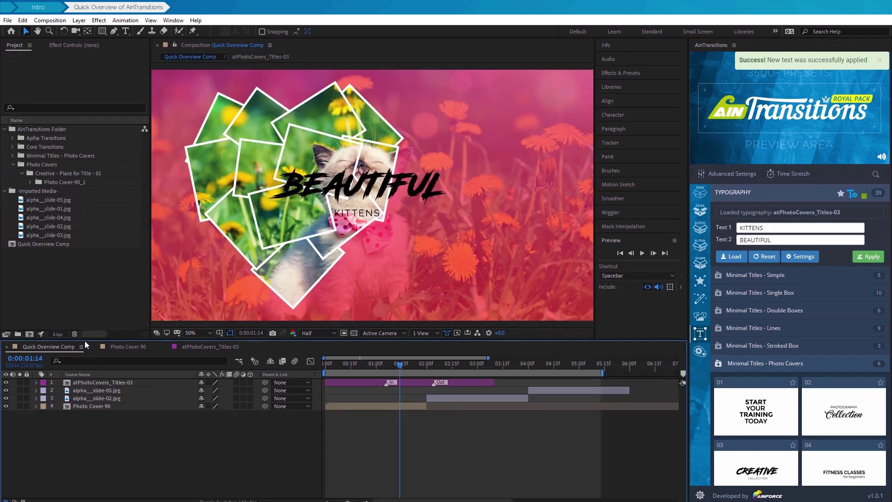
Step: Move the title right of the heart collage and trim its out point to about 2 seconds
drag(393, 191, 521, 184)
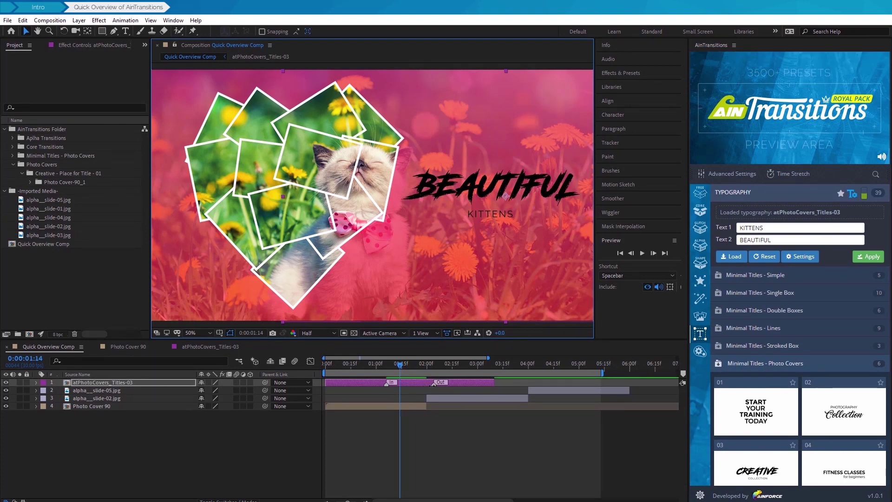
drag(433, 383, 410, 383)
drag(491, 383, 402, 375)
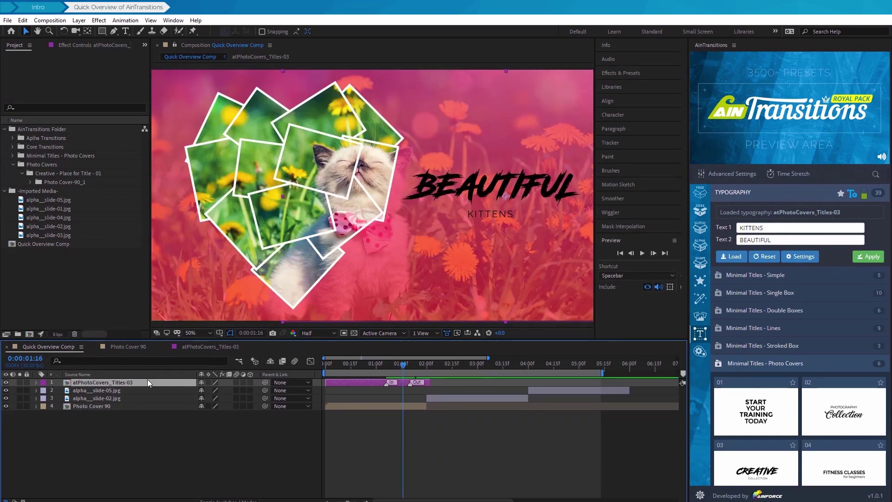
Step: Set the KITTENS and BEAUTIFUL title colours to white (FFFFFF), then return to Quick Overview Comp
click(800, 256)
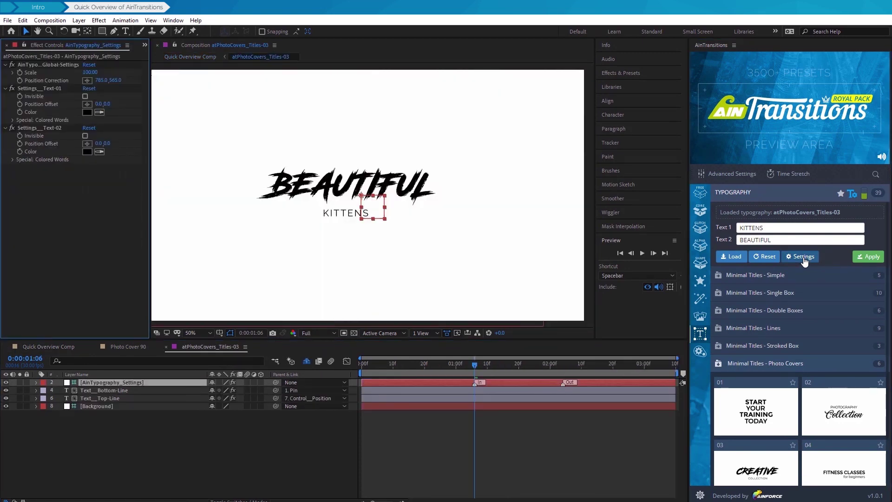
click(86, 113)
click(228, 346)
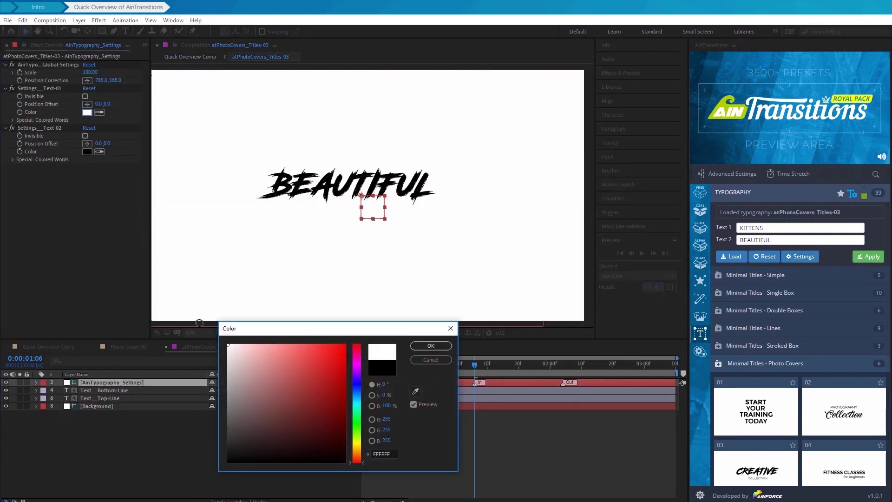
click(427, 346)
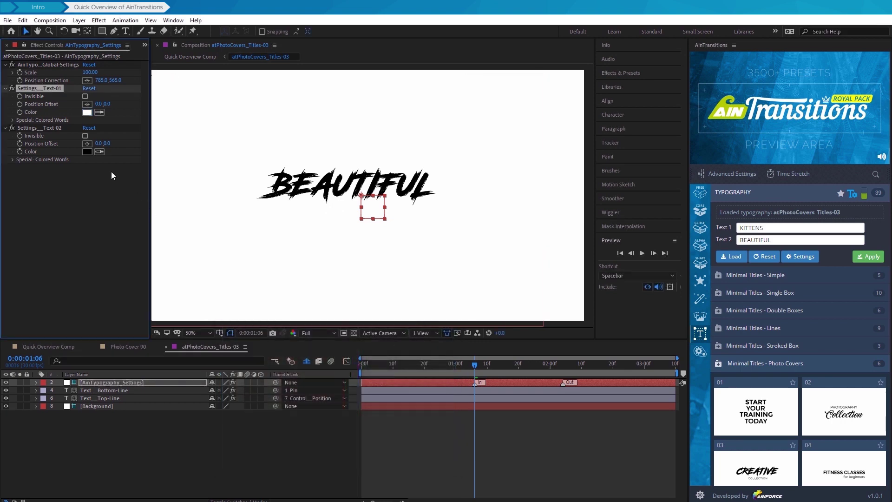
click(87, 152)
click(228, 345)
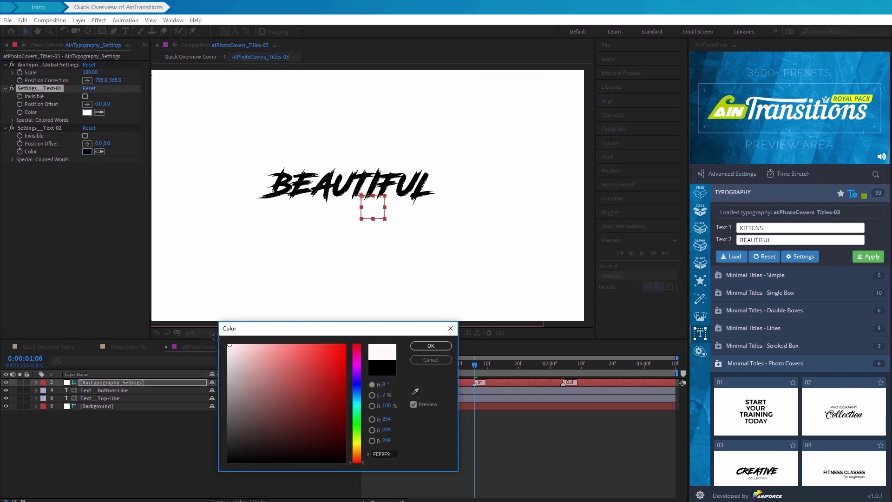
click(420, 347)
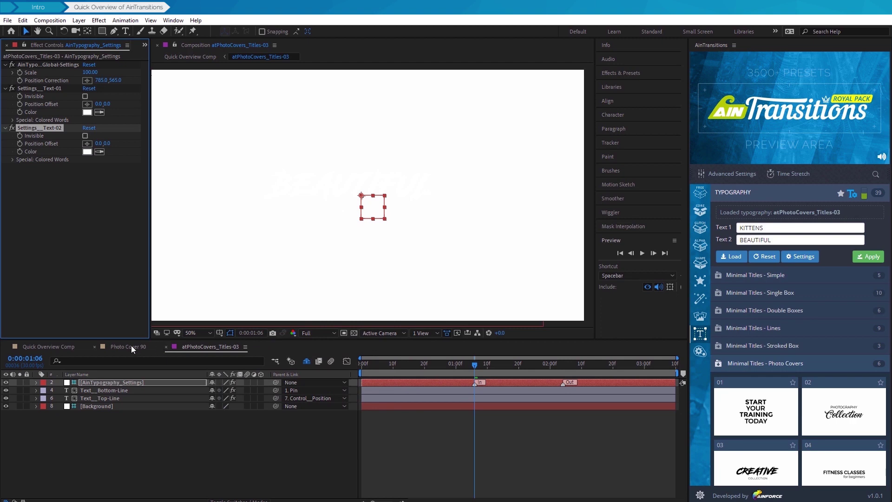
click(61, 347)
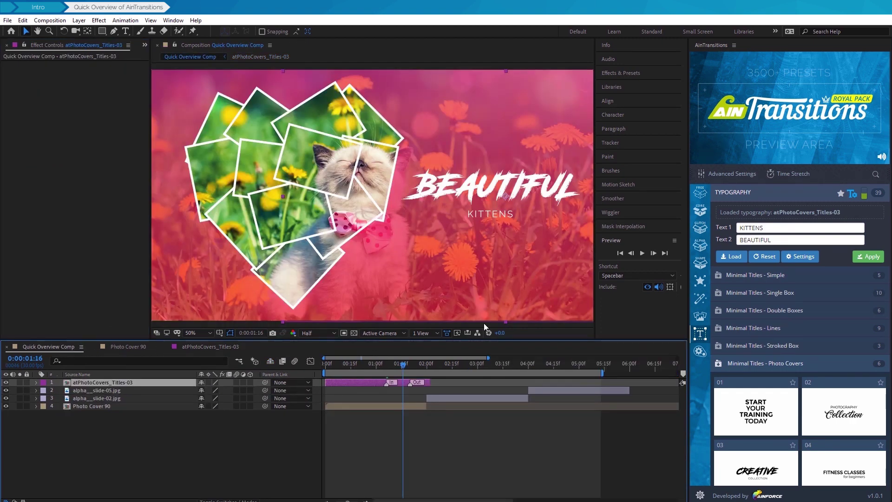
Step: Select alpha__slide-02.jpg at 0:00:02:00 and apply the Stretch Simple Soft Down transition
drag(403, 367, 426, 367)
click(447, 400)
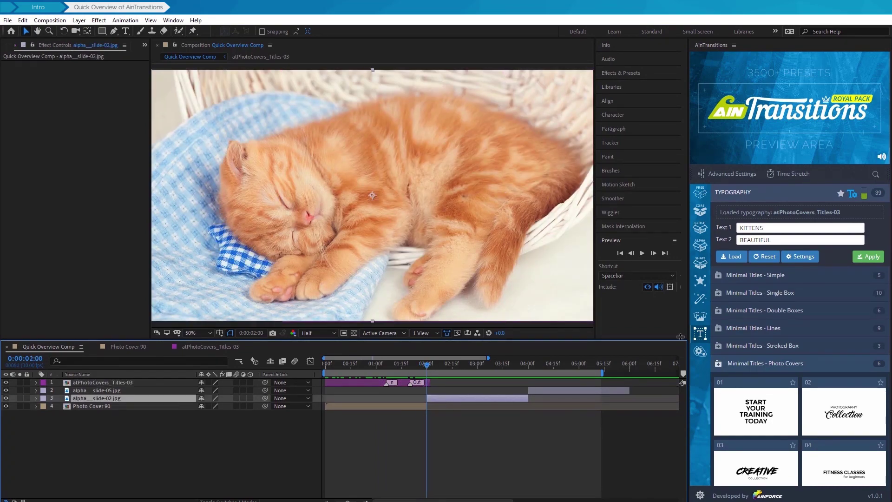
click(700, 210)
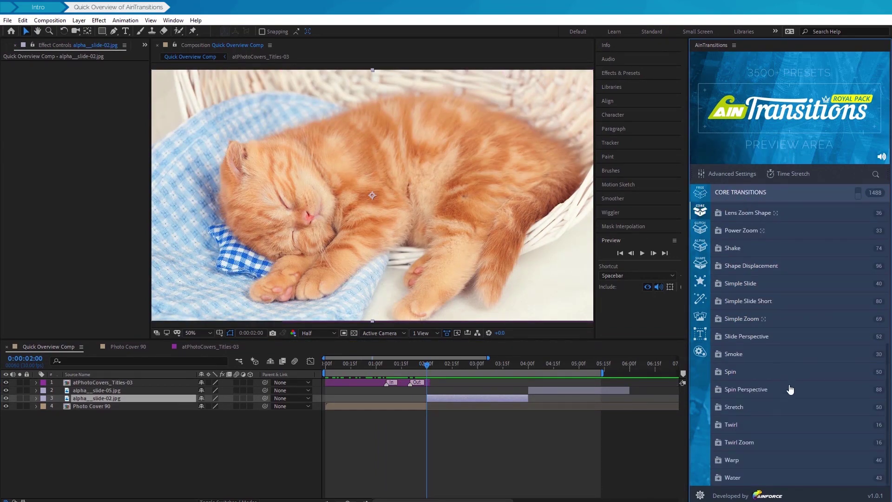
click(772, 412)
scroll(789, 403, down, 3)
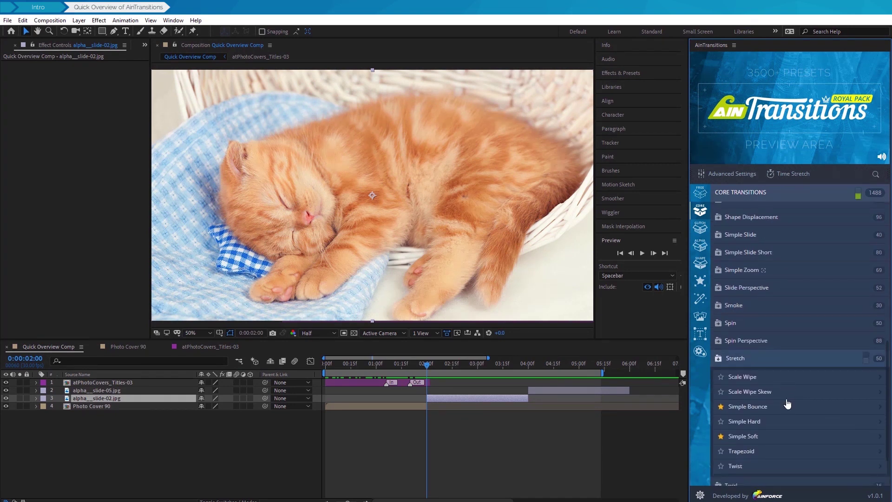
click(783, 403)
mouse_move(729, 421)
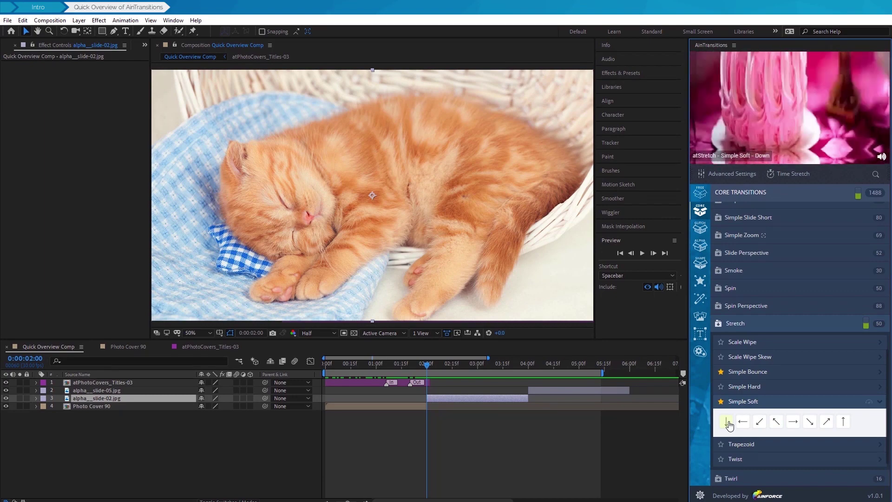
click(728, 423)
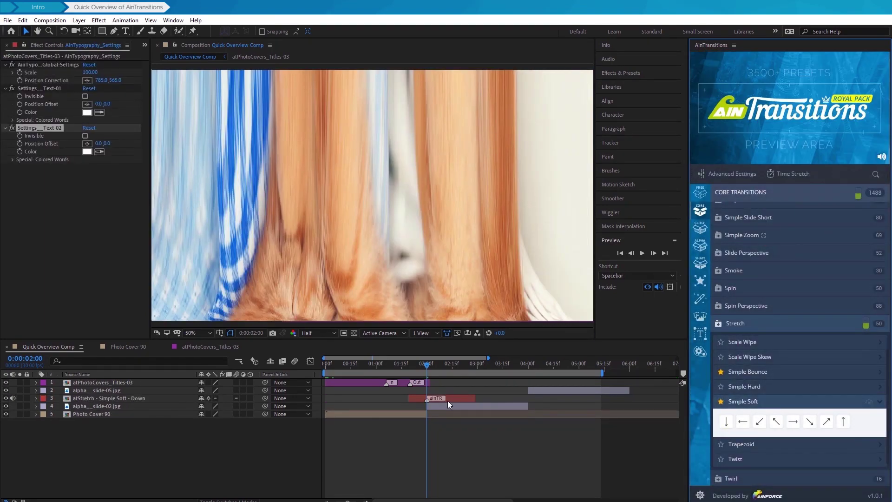
drag(428, 367, 465, 384)
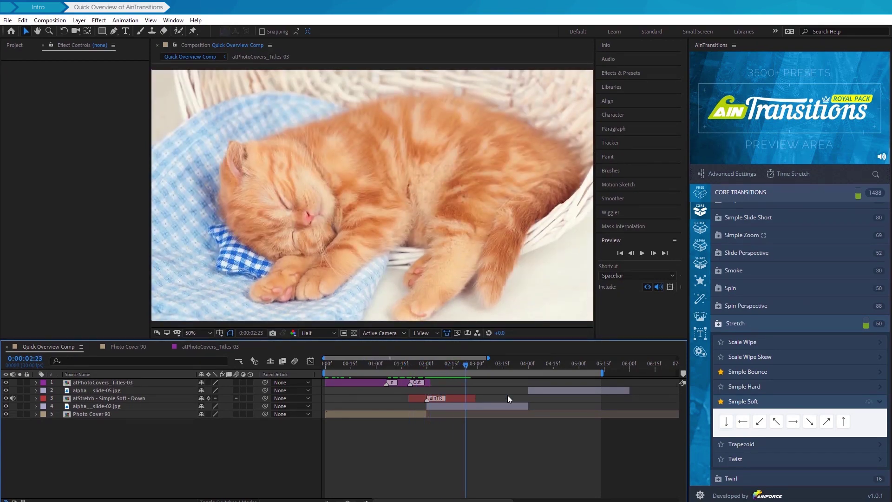
click(545, 391)
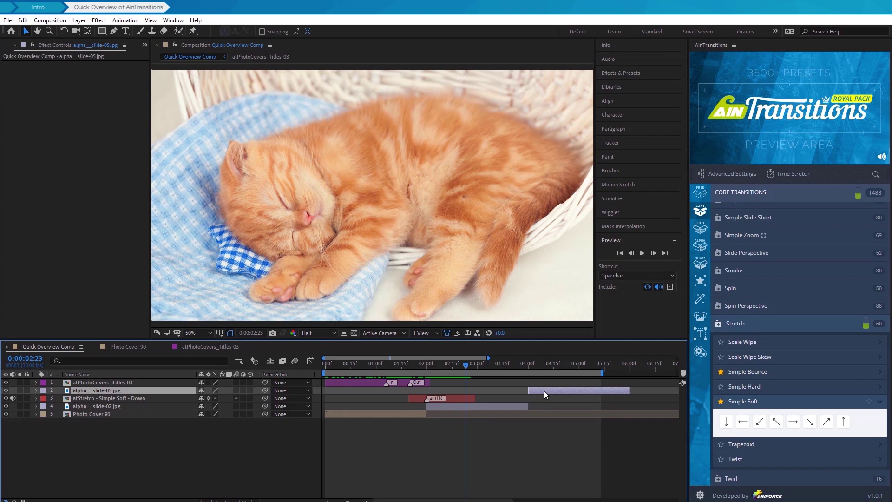
Step: Apply the Clock Edge alpha transition to alpha__slide-05.jpg and extend the work area to 06:00f
click(701, 245)
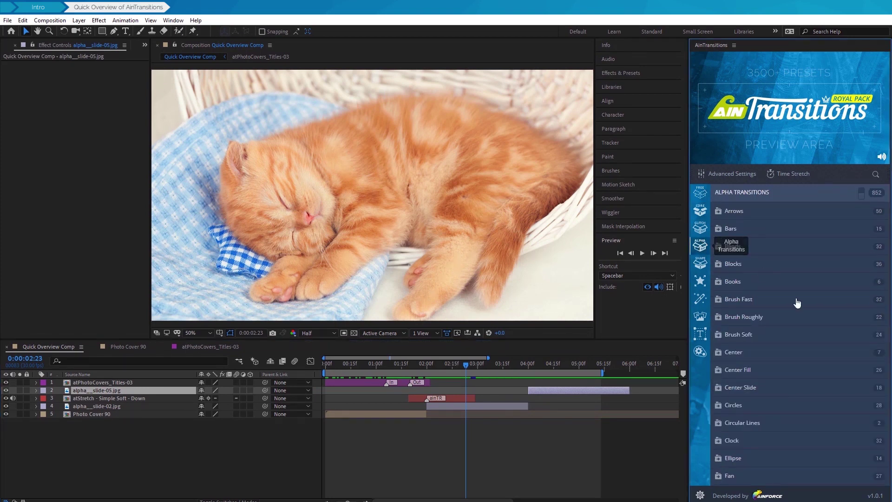
scroll(779, 389, down, 2)
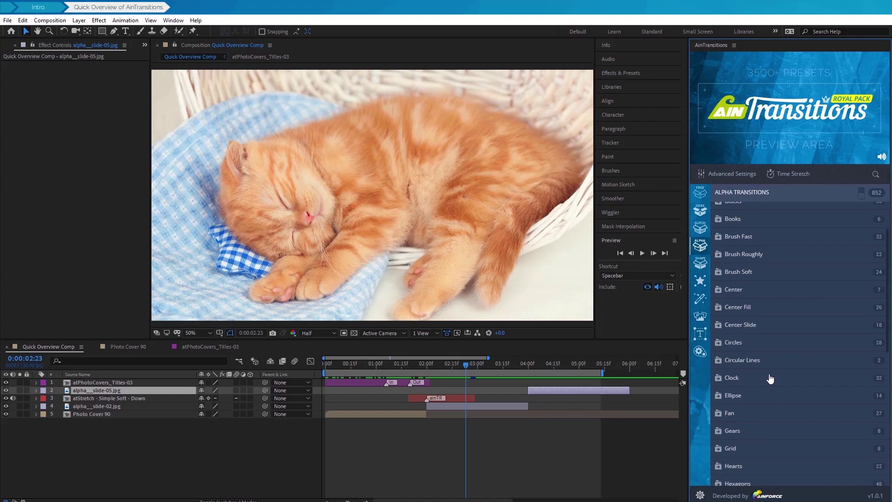
click(770, 372)
scroll(771, 375, down, 2)
click(769, 360)
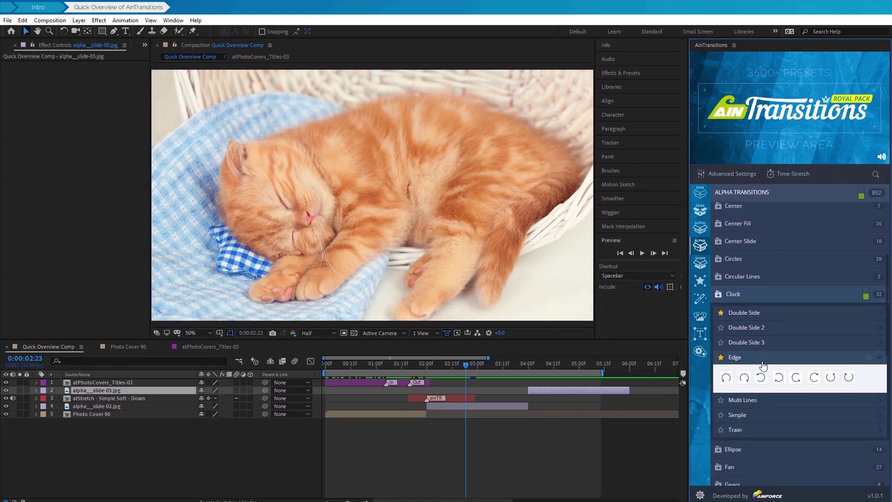
mouse_move(744, 379)
click(743, 379)
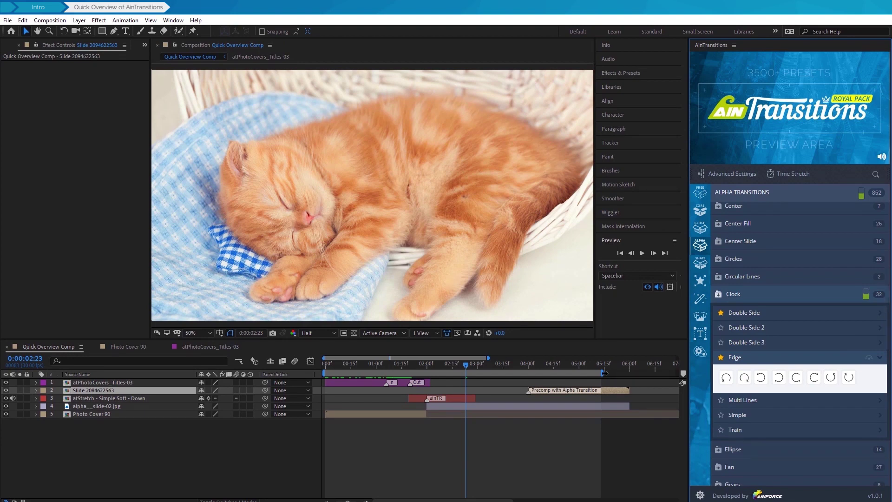
drag(604, 373, 633, 374)
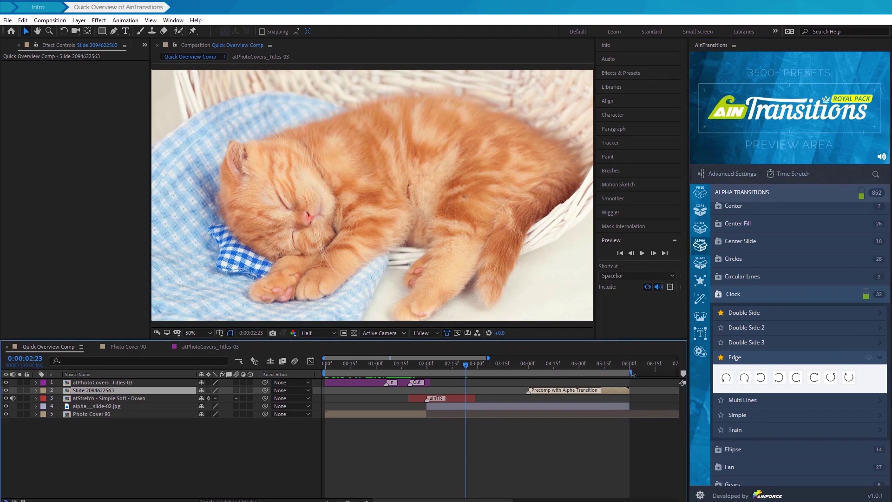
Step: Play back the Quick Overview Comp to review the kitten slides, title and transitions
click(642, 253)
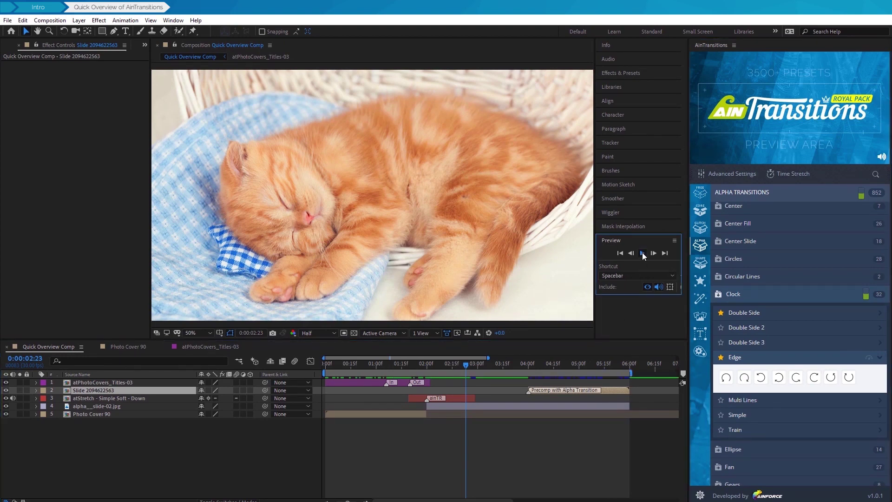